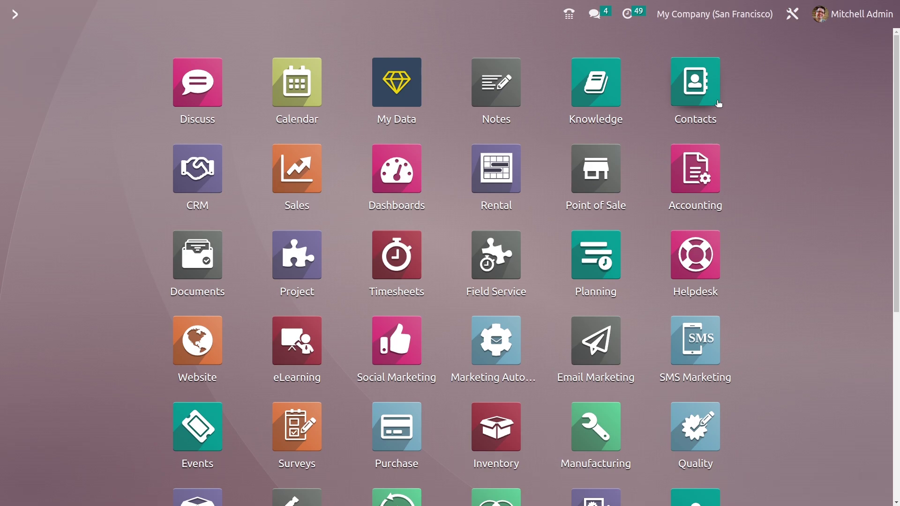
Step: Open the Sales app by searching 'sales' in the command palette
text(sales)
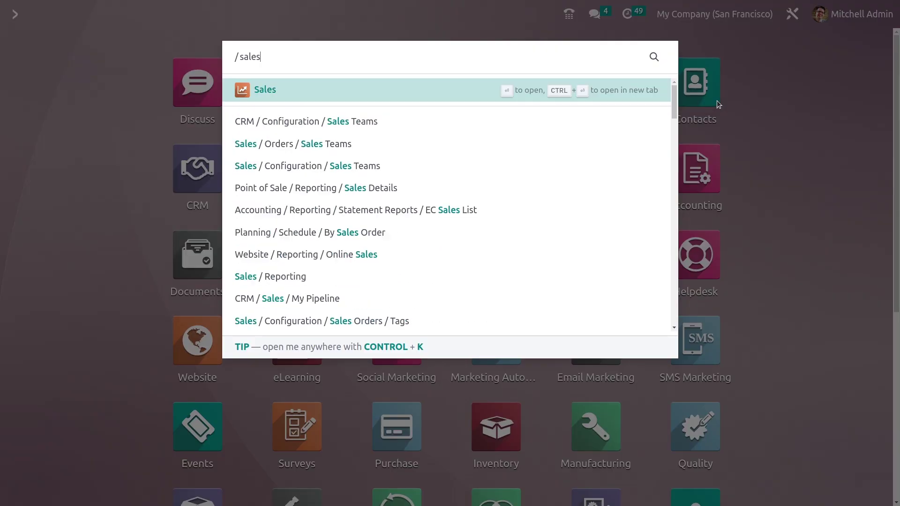
key(Return)
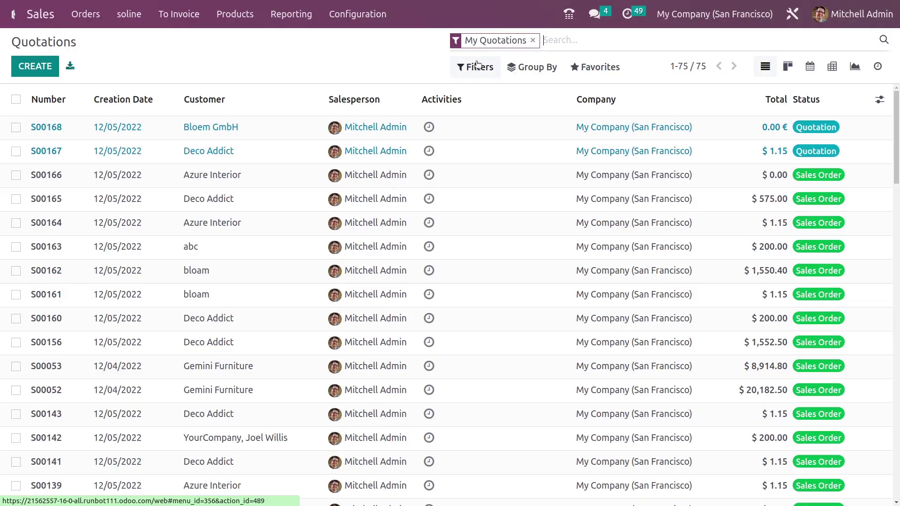
Step: Enable Product Packagings in the Sales settings, found by searching 'pack', and save
click(357, 14)
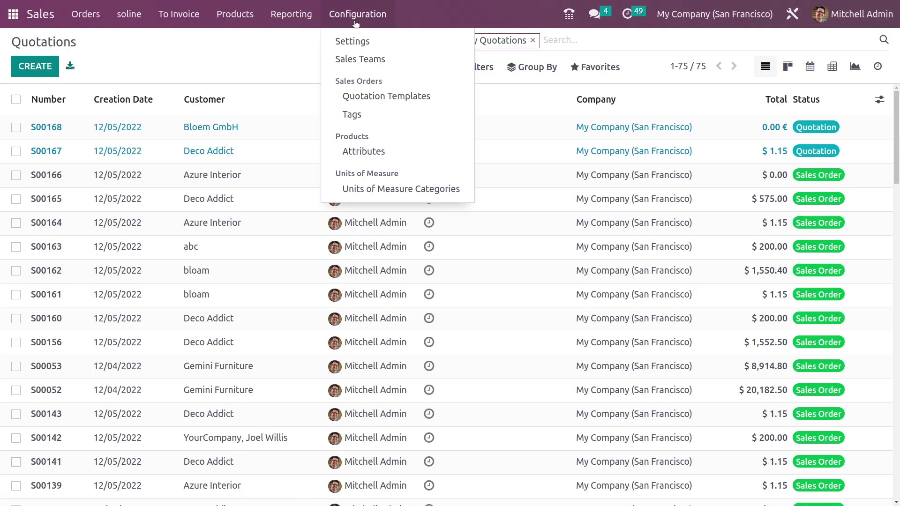
click(354, 42)
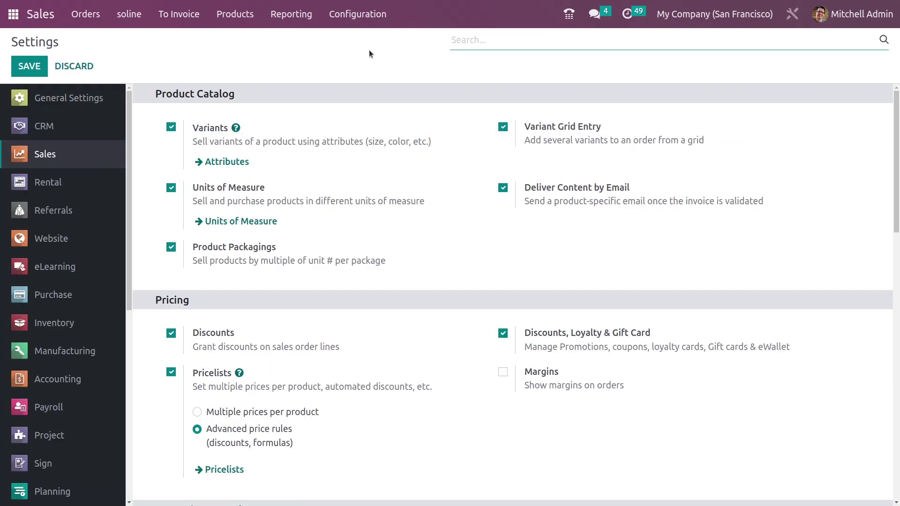
text(pack)
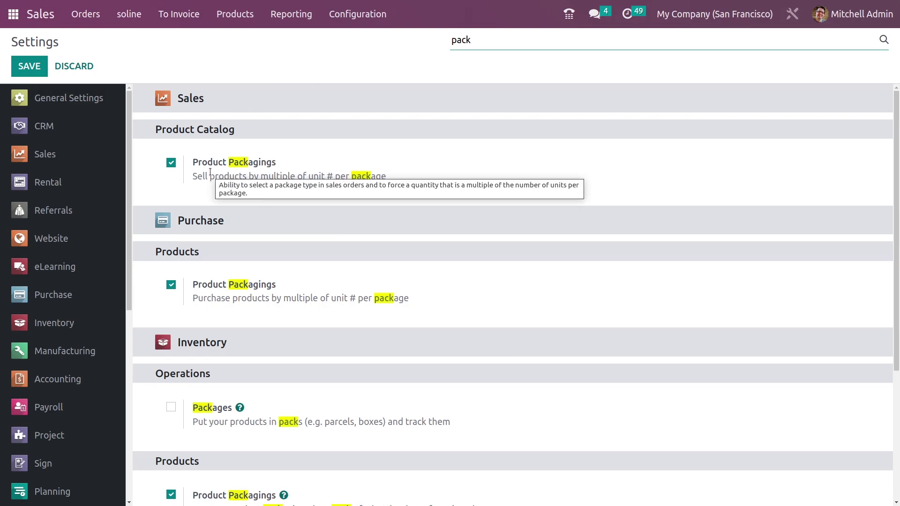
click(171, 164)
click(171, 164)
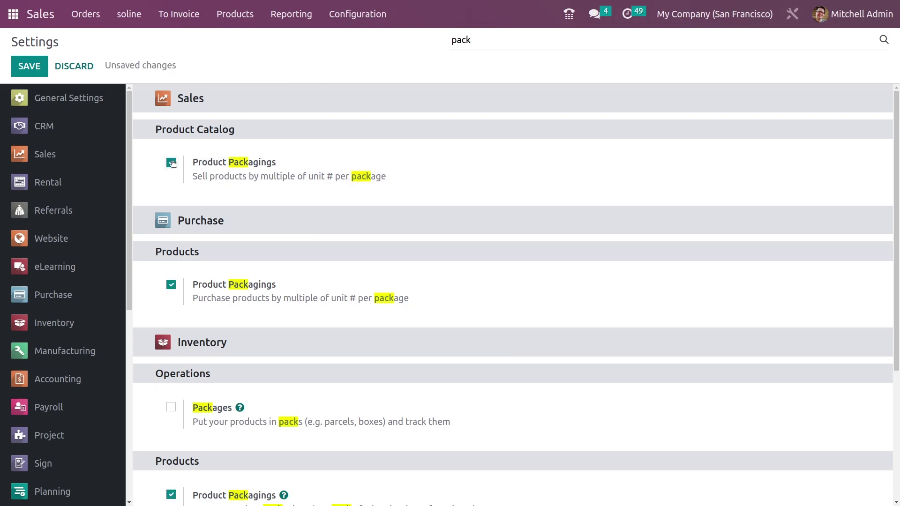
click(26, 67)
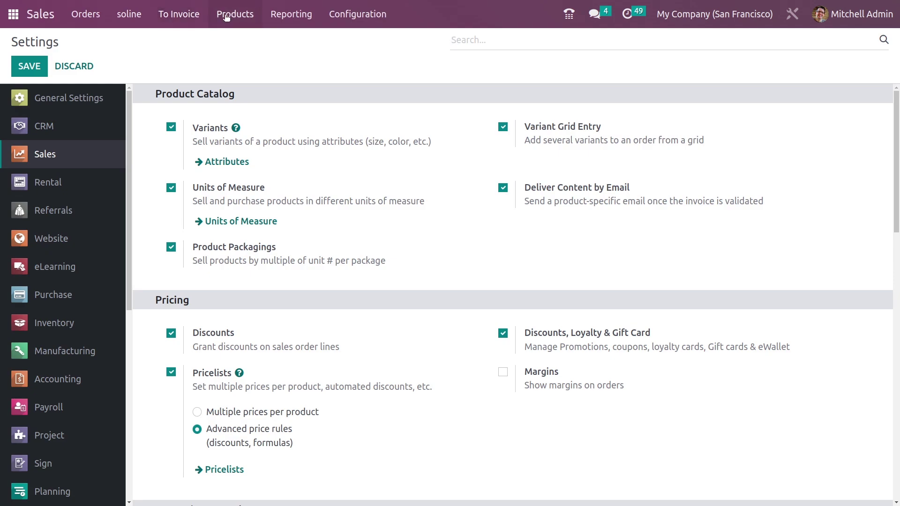
click(226, 16)
Step: Create a new product named 'Mug', star it as a favourite, and show its Inventory packaging list
click(244, 43)
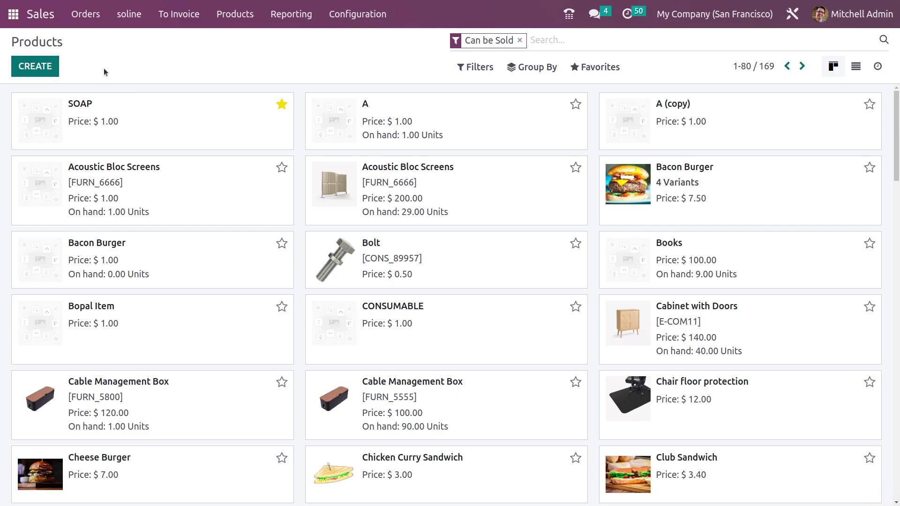
click(44, 71)
click(44, 72)
click(151, 169)
text(M)
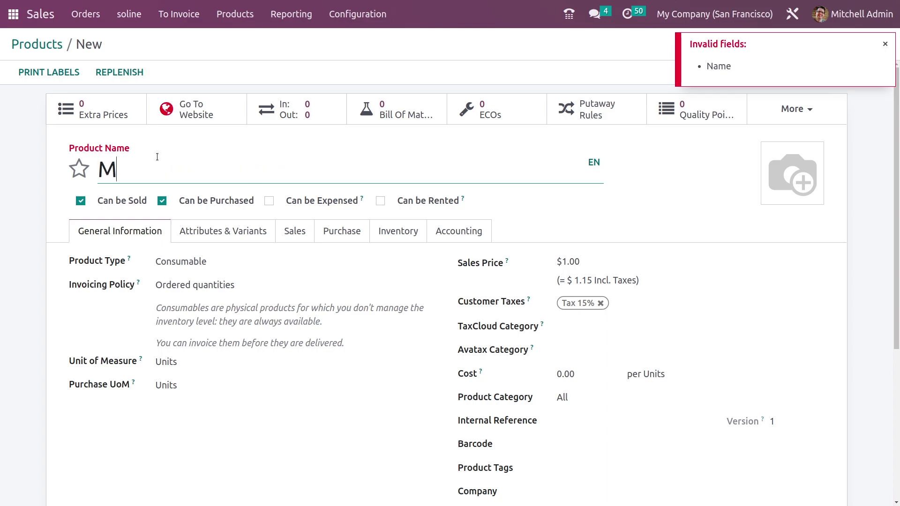
text(ug)
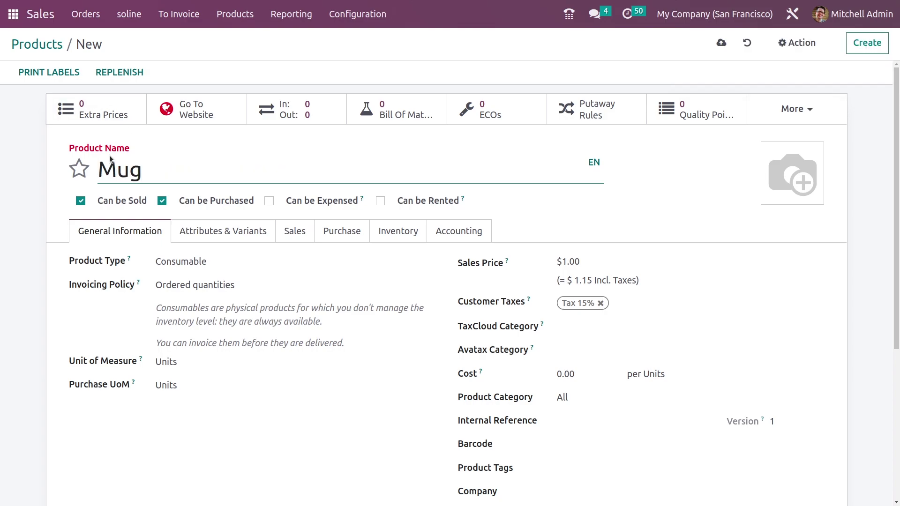
click(84, 175)
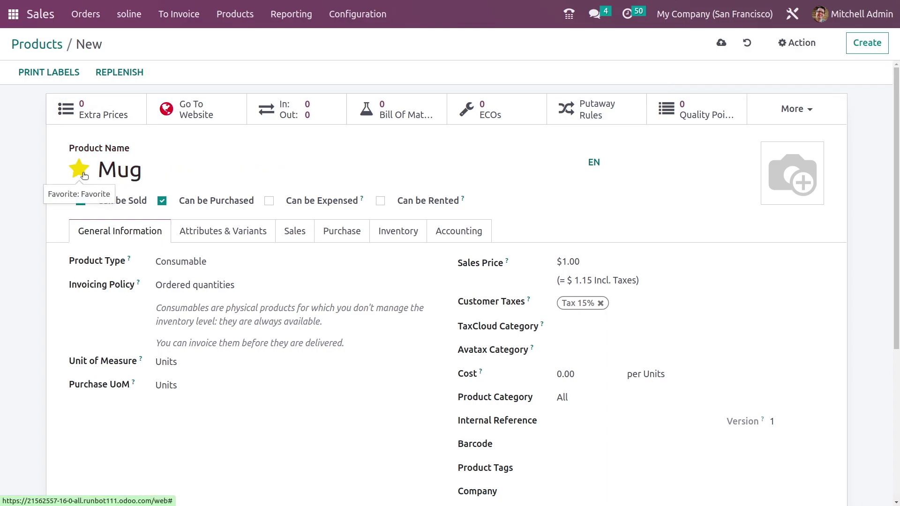
click(391, 236)
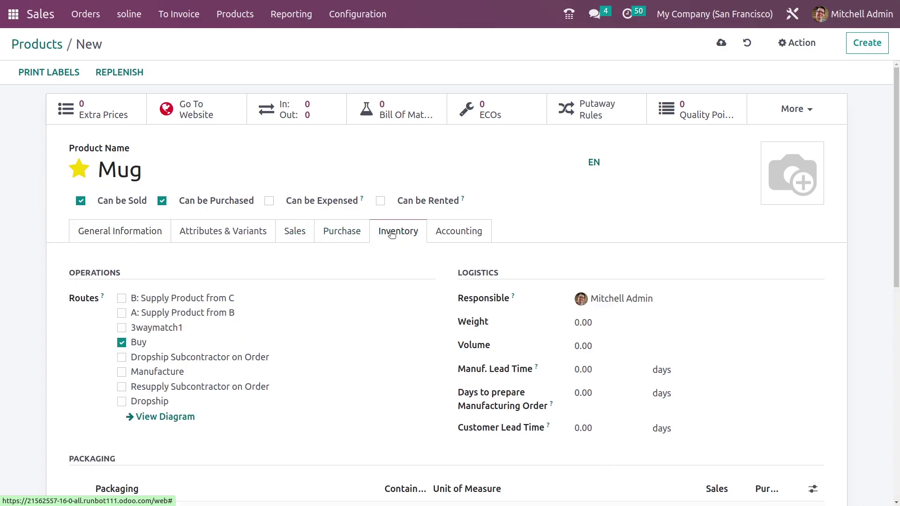
scroll(410, 251, down, 3)
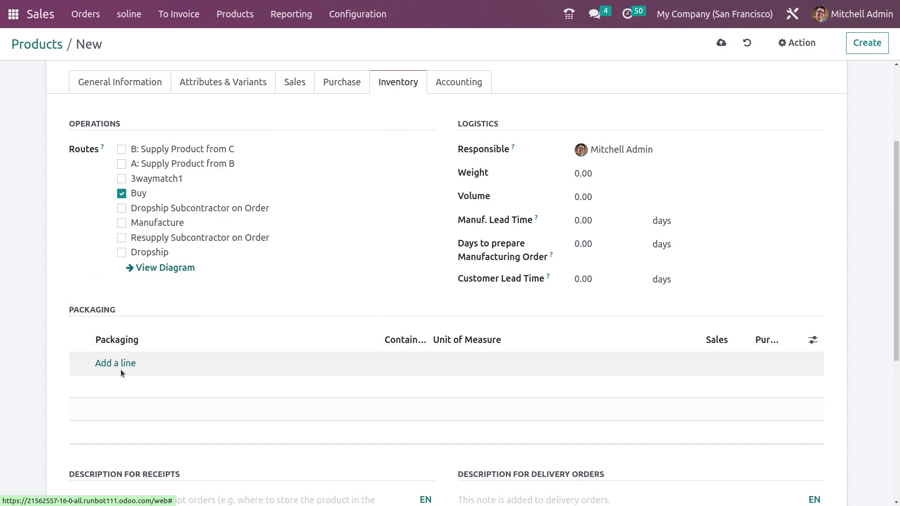
Step: Add a 'pack of 5' packaging containing 5 Units for sales and purchase, then save Mug
click(121, 366)
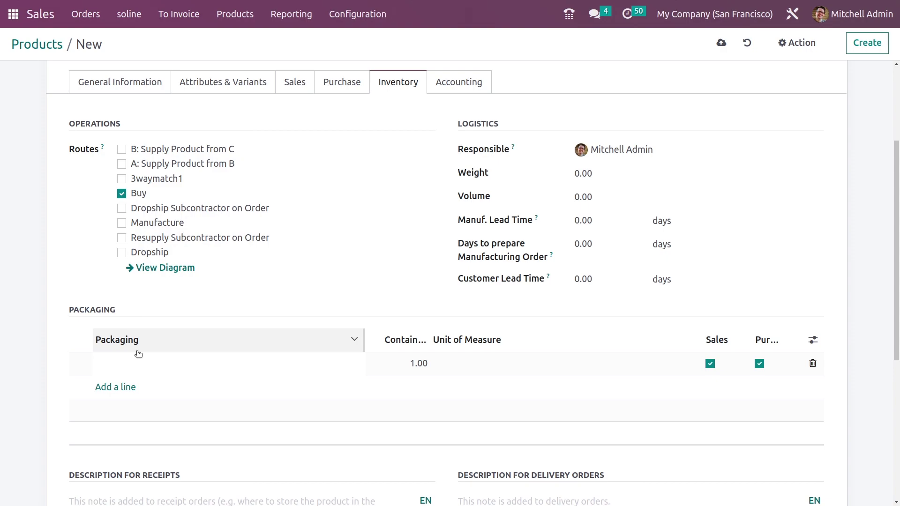
text(pack of 5)
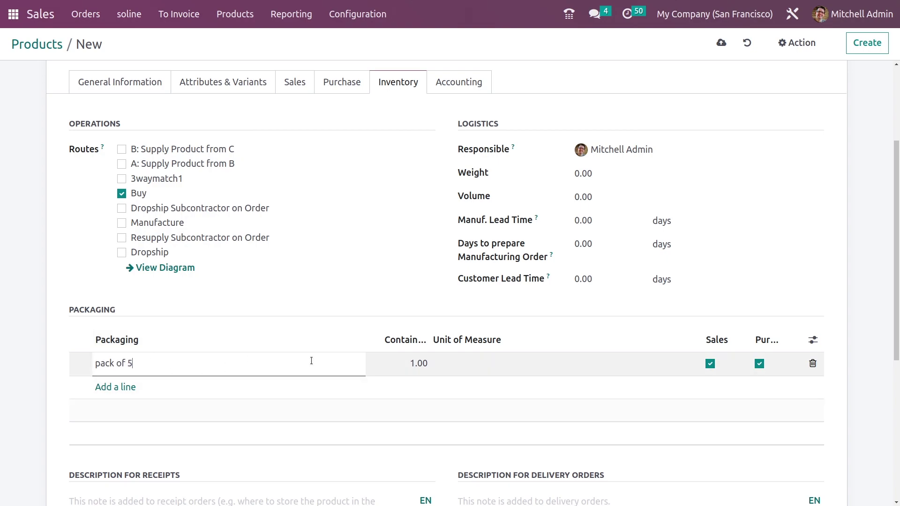
click(413, 362)
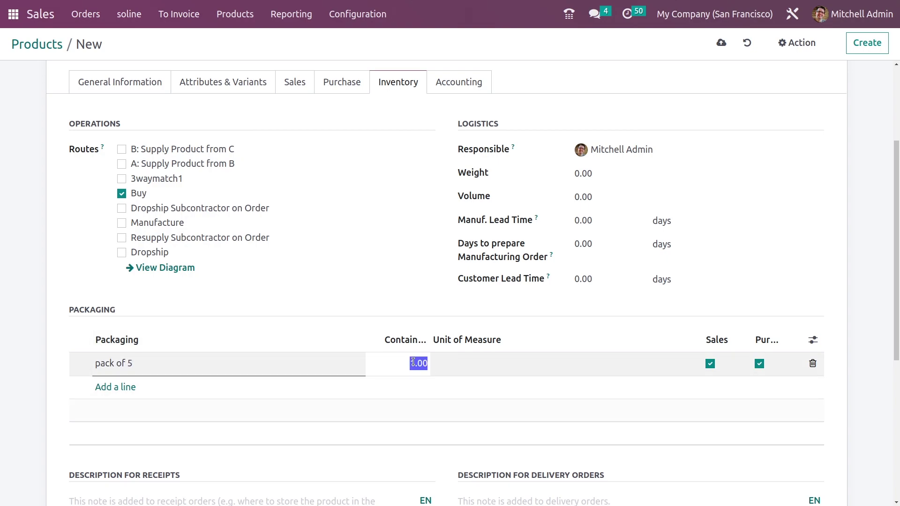
click(413, 363)
click(710, 364)
click(710, 364)
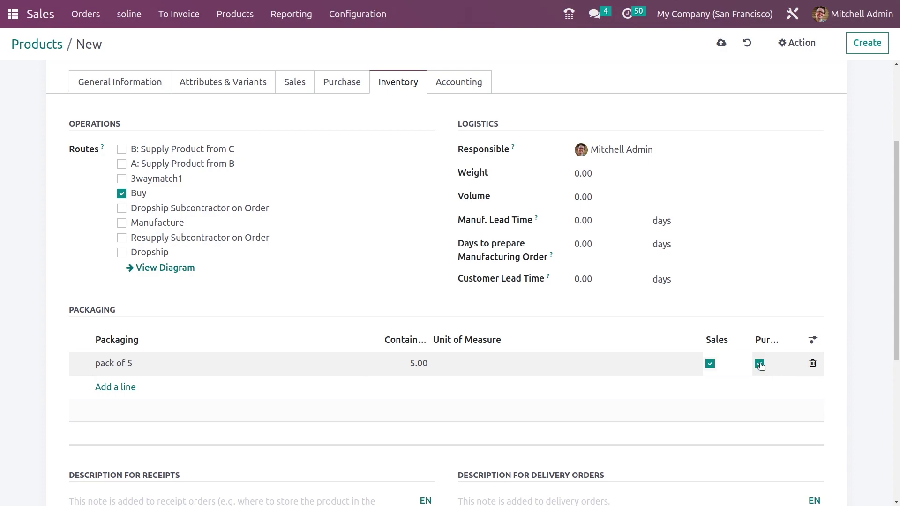
scroll(685, 90, down, 1)
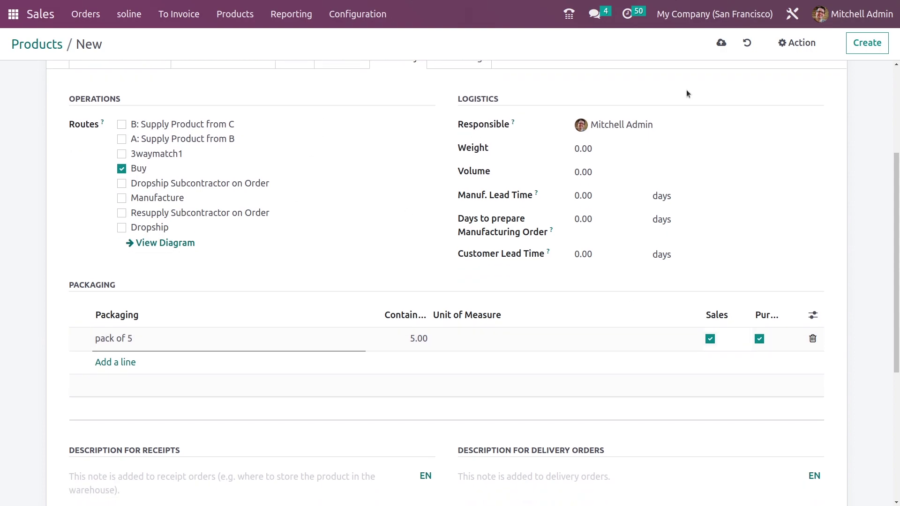
click(720, 39)
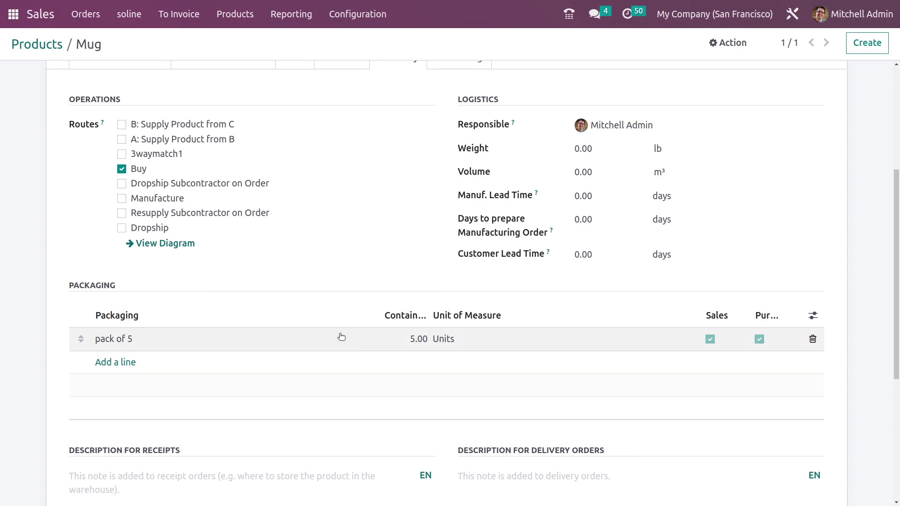
Step: Start a new quotation from the sales orders list and select its customer
scroll(420, 283, down, 2)
scroll(407, 291, up, 5)
click(86, 14)
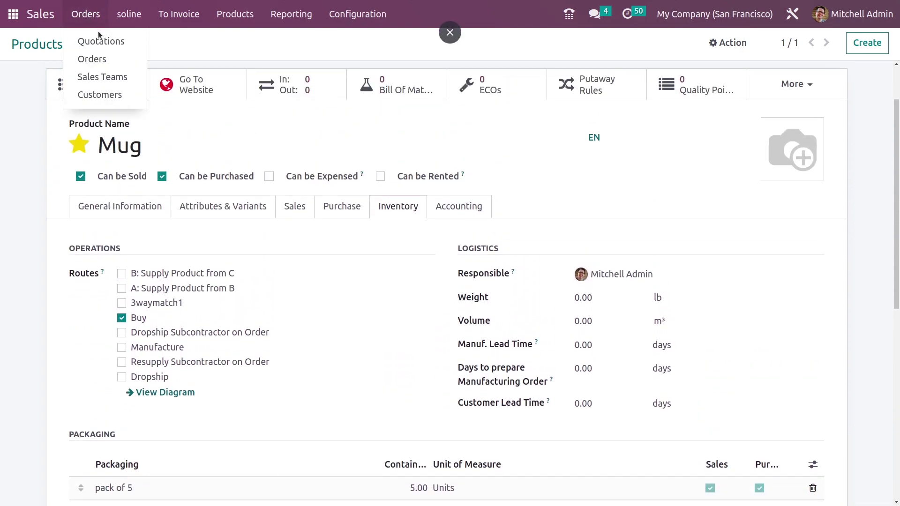
click(98, 58)
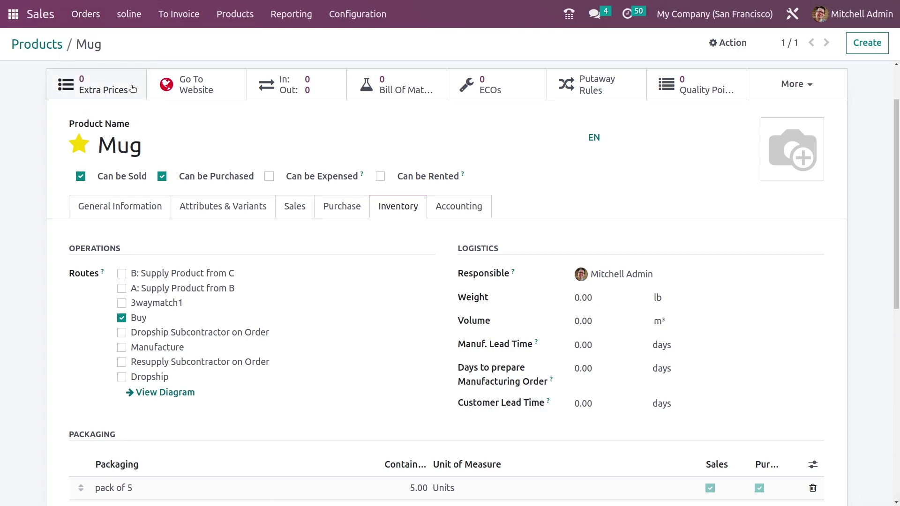
click(52, 70)
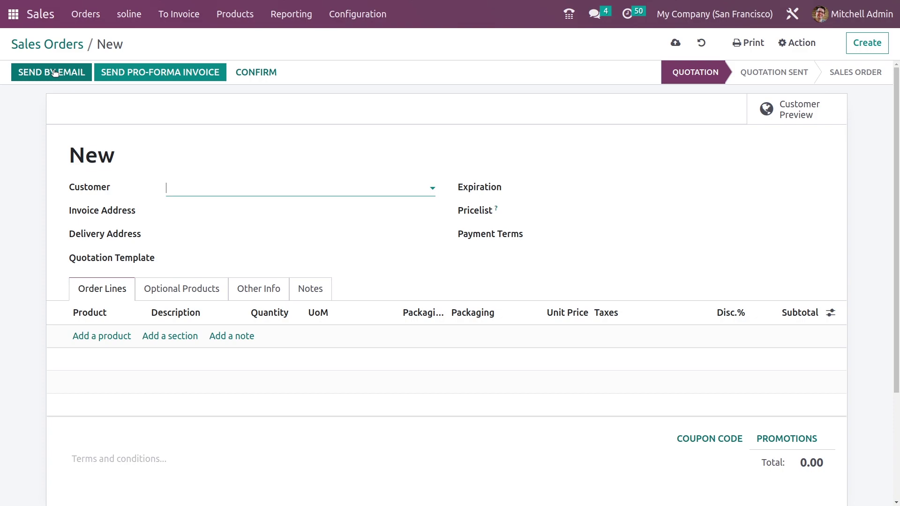
click(194, 185)
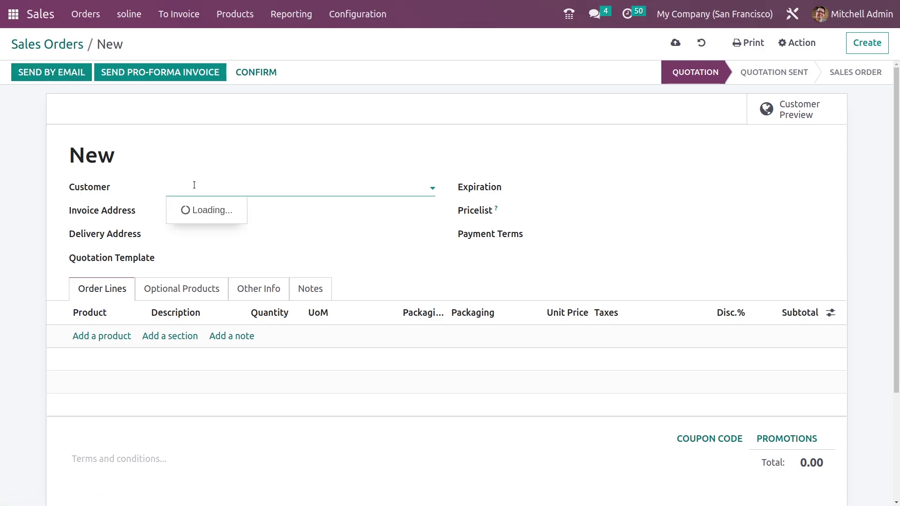
click(212, 209)
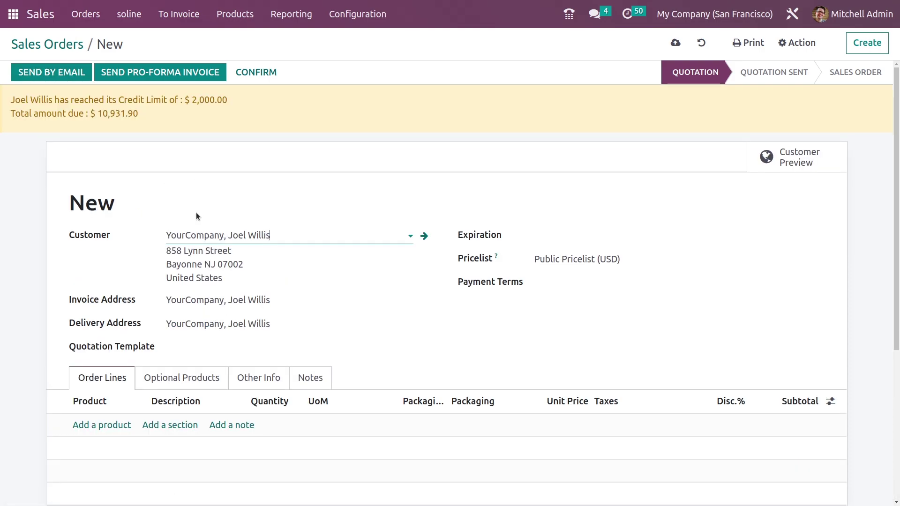
Step: Add a Mug line in the 'pack of 5' packaging with quantity 5.00 Units
click(94, 426)
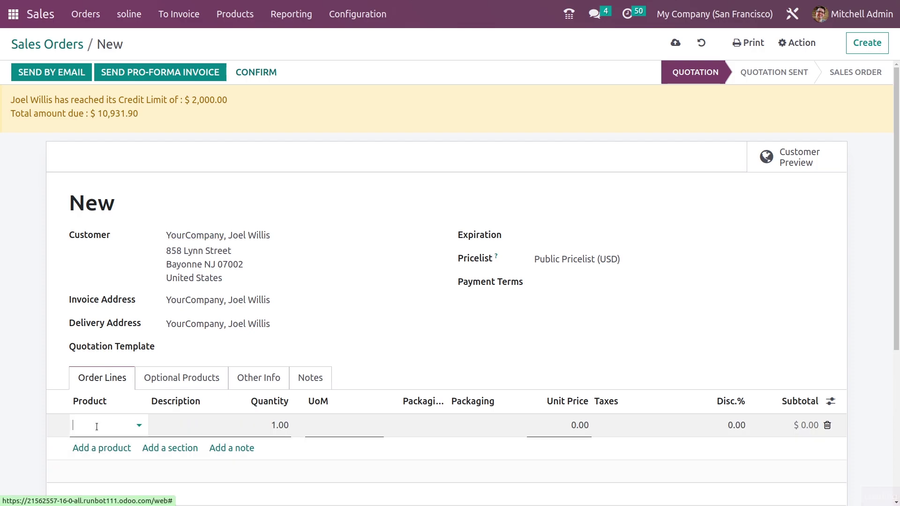
click(96, 426)
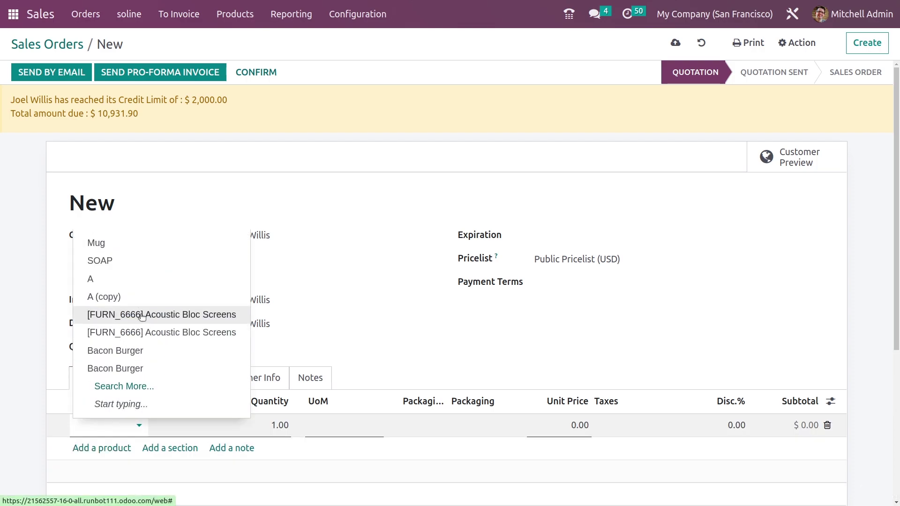
click(119, 243)
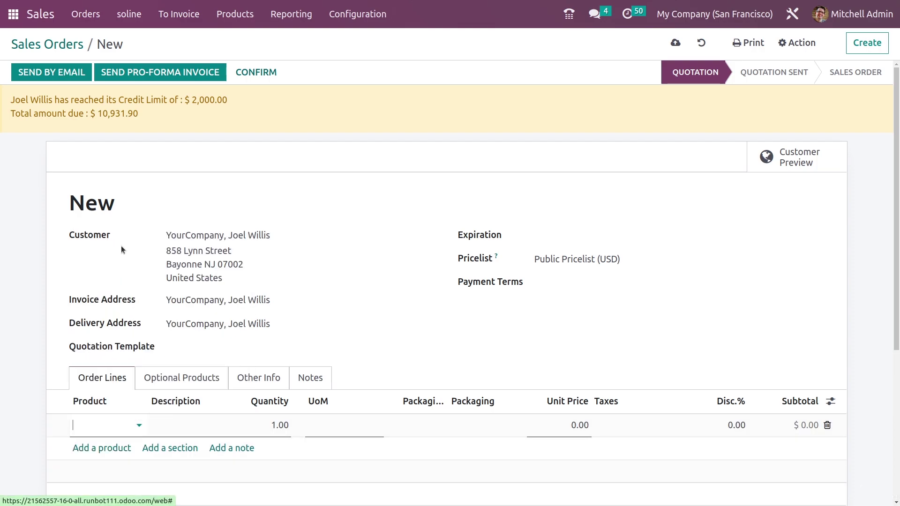
click(496, 428)
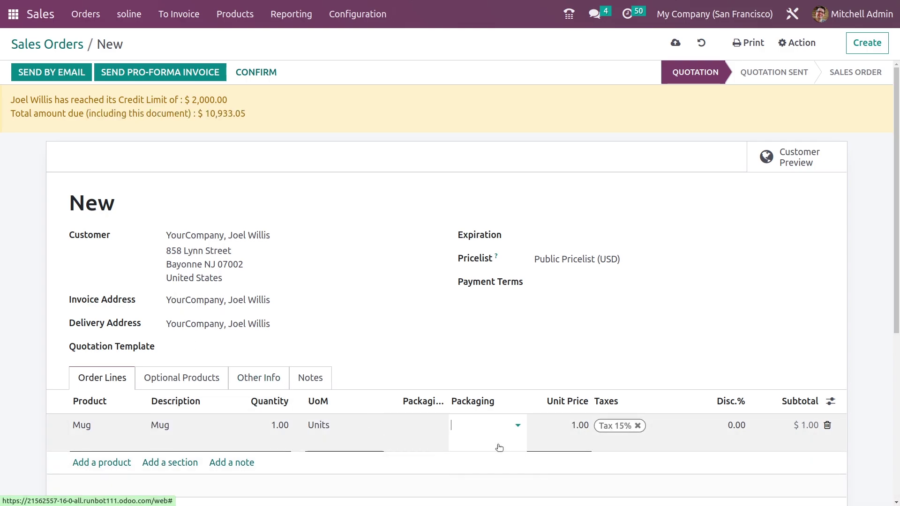
click(500, 443)
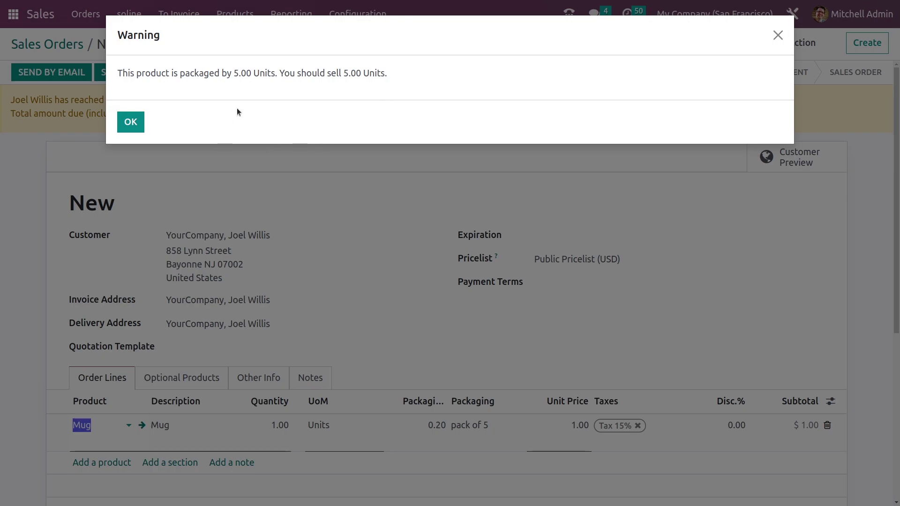
click(128, 123)
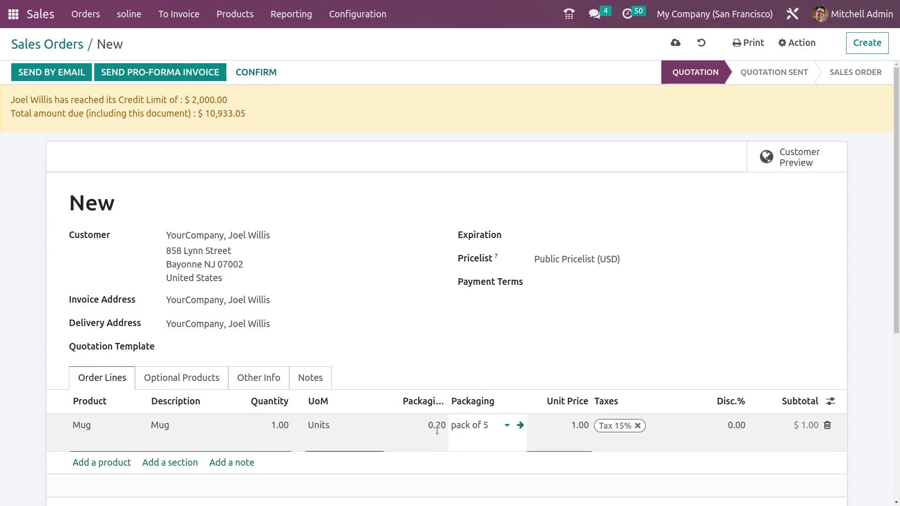
click(274, 425)
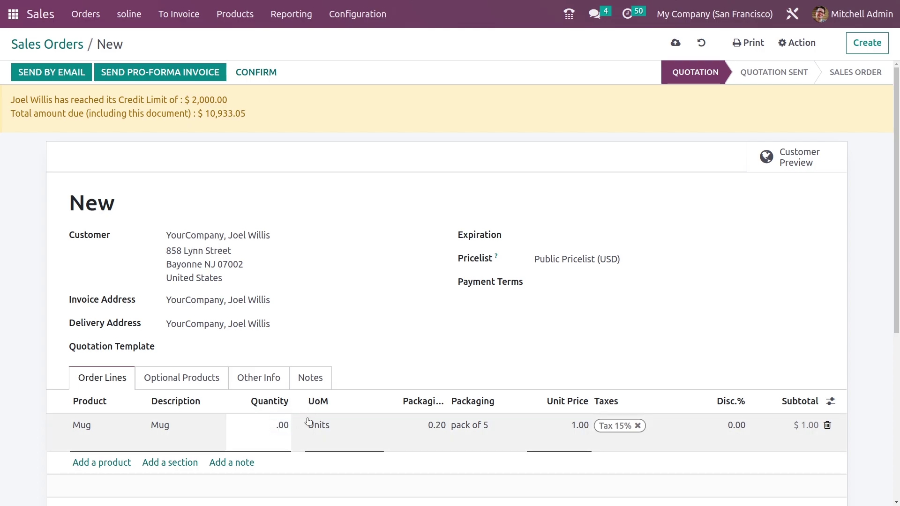
text(5)
click(381, 356)
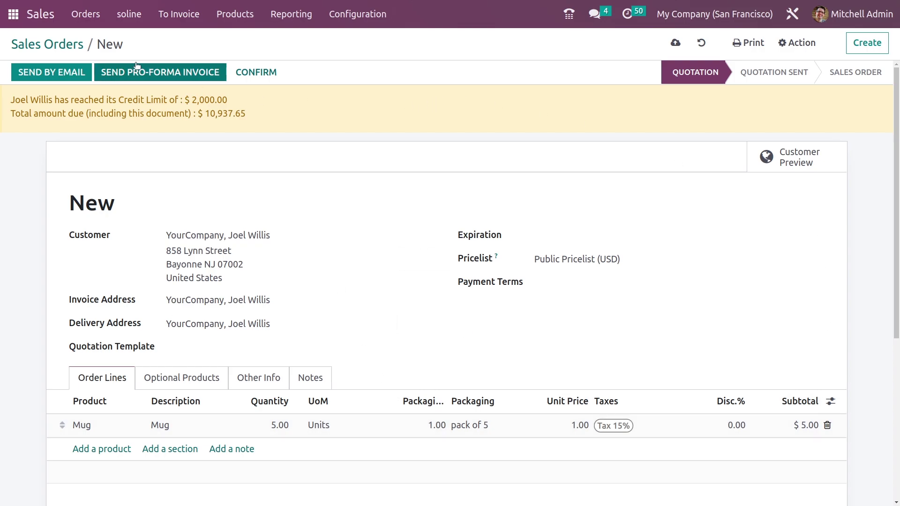
Step: Confirm the quotation and create a regular invoice for the 5.00 Units of Mug
click(249, 69)
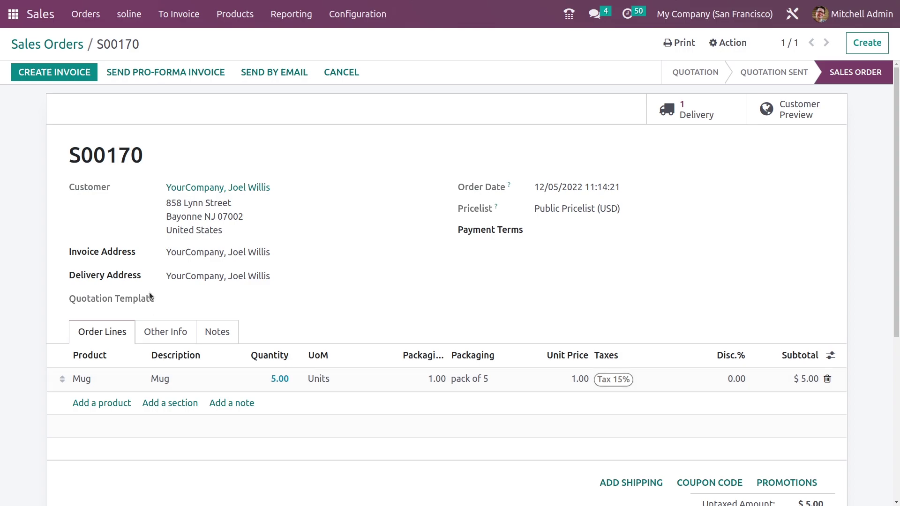
click(69, 70)
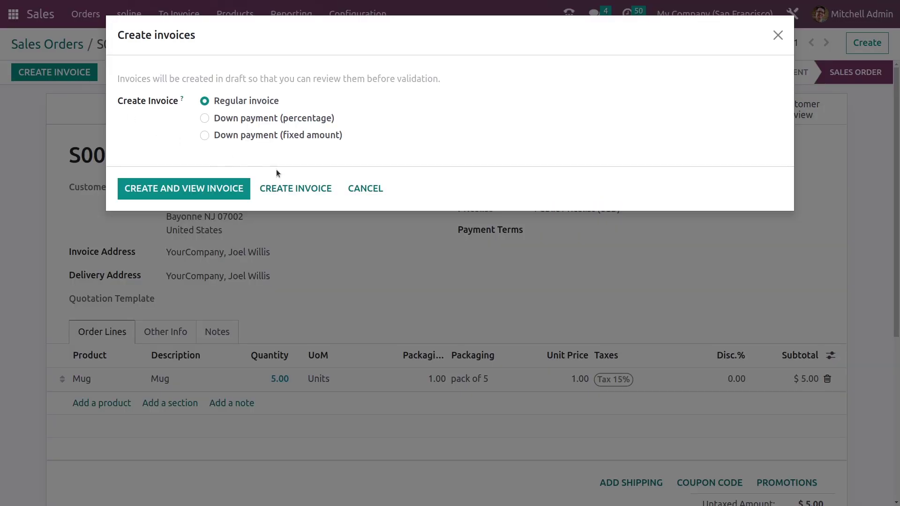
click(205, 193)
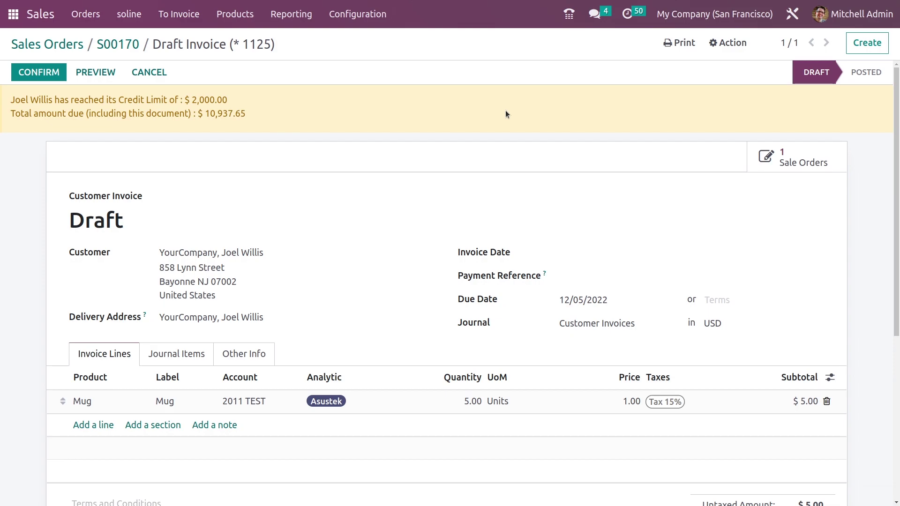
Step: Post invoice INV/2022/00127 and register its $5.75 payment through the CHECK journal
click(48, 77)
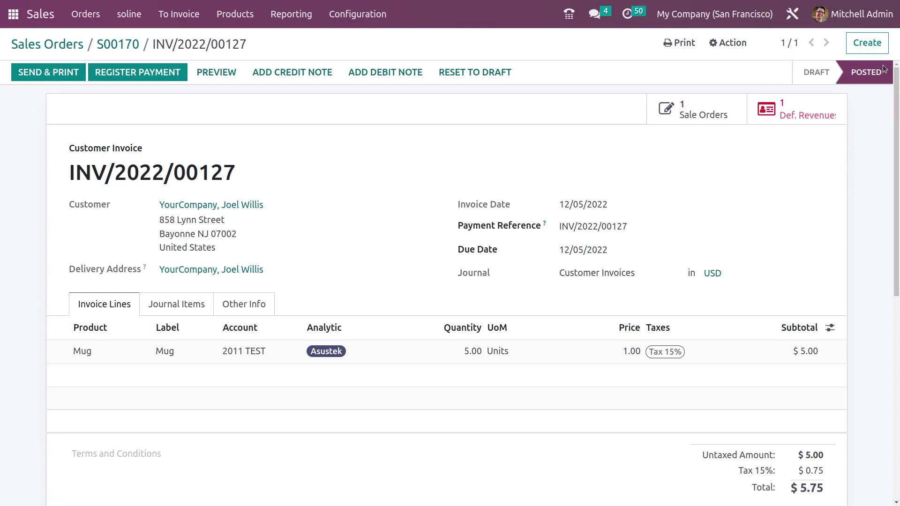
click(148, 75)
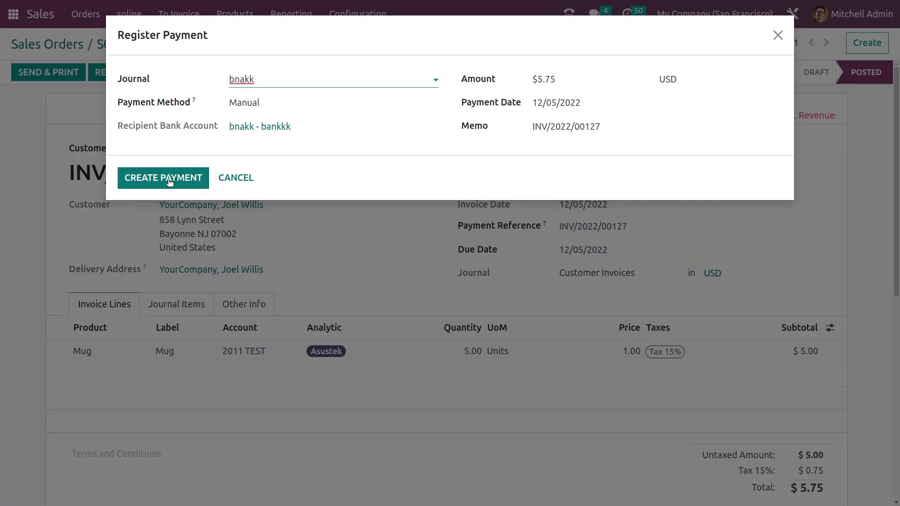
click(266, 78)
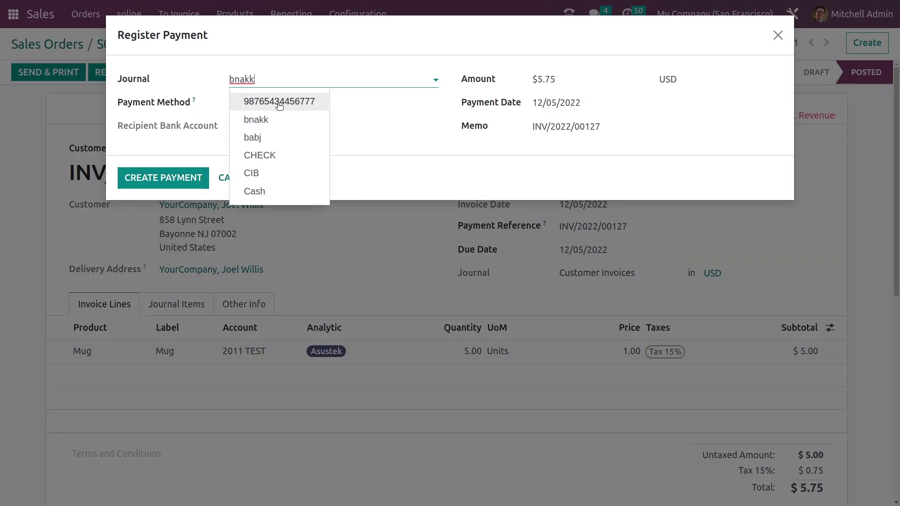
click(271, 158)
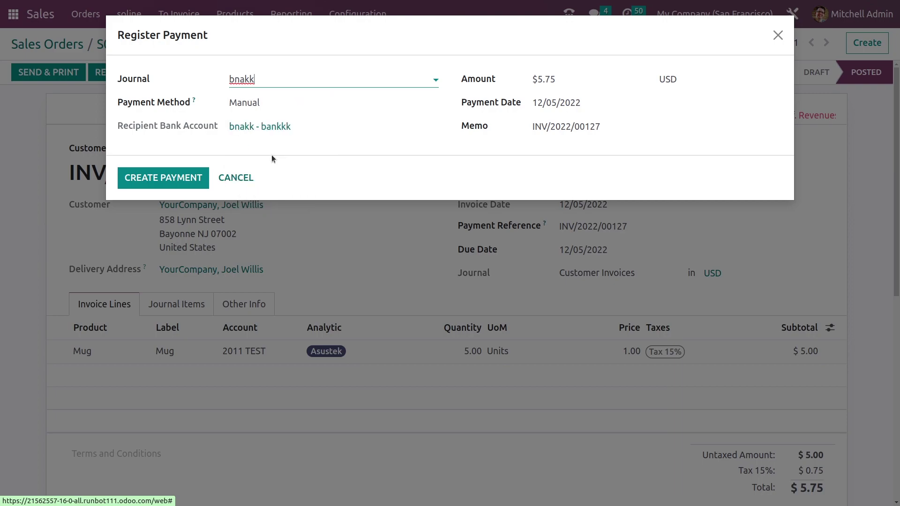
click(151, 176)
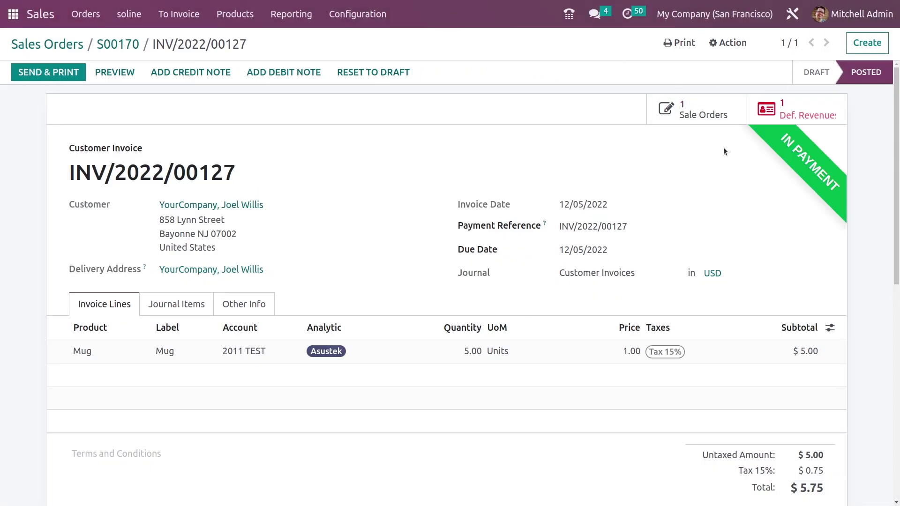
click(6, 20)
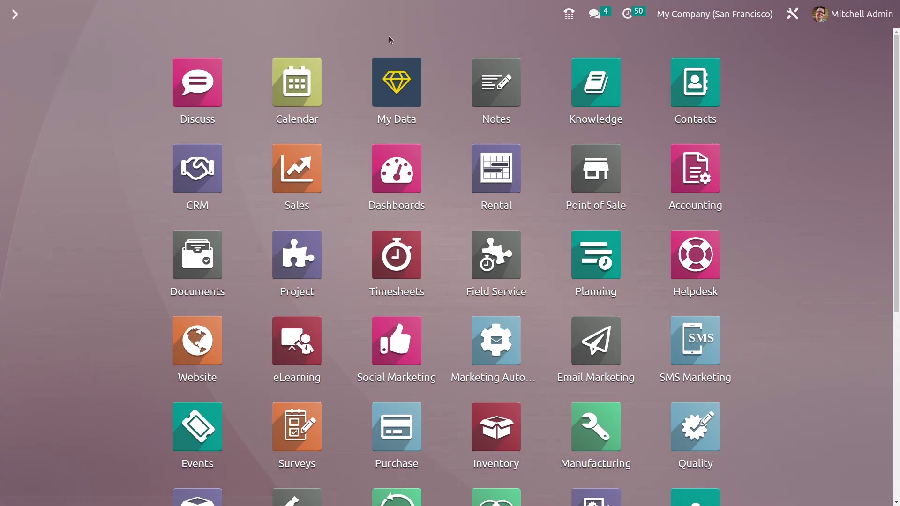